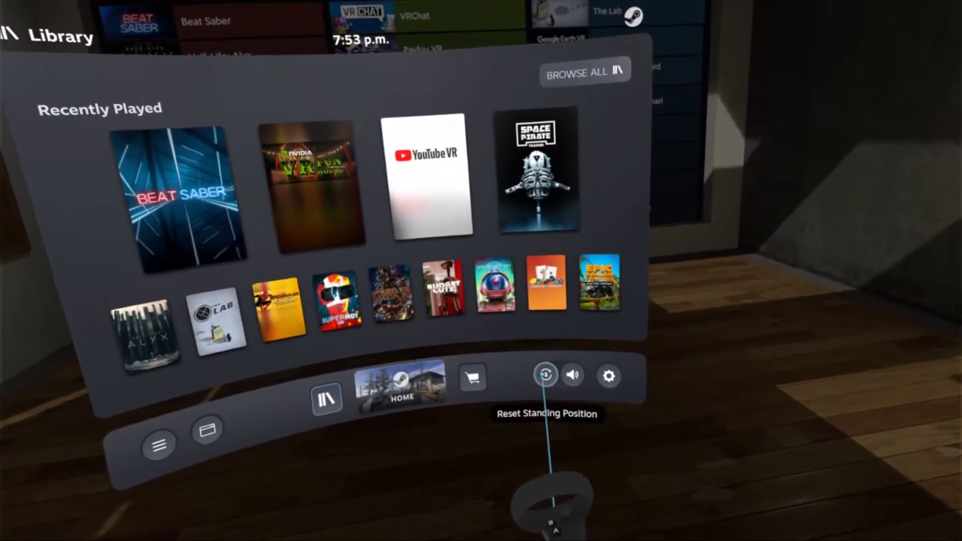
Step: Reset the standing position to recenter the play space on the current spot and facing
{"action": "left_click", "coordinate": [546, 375]}
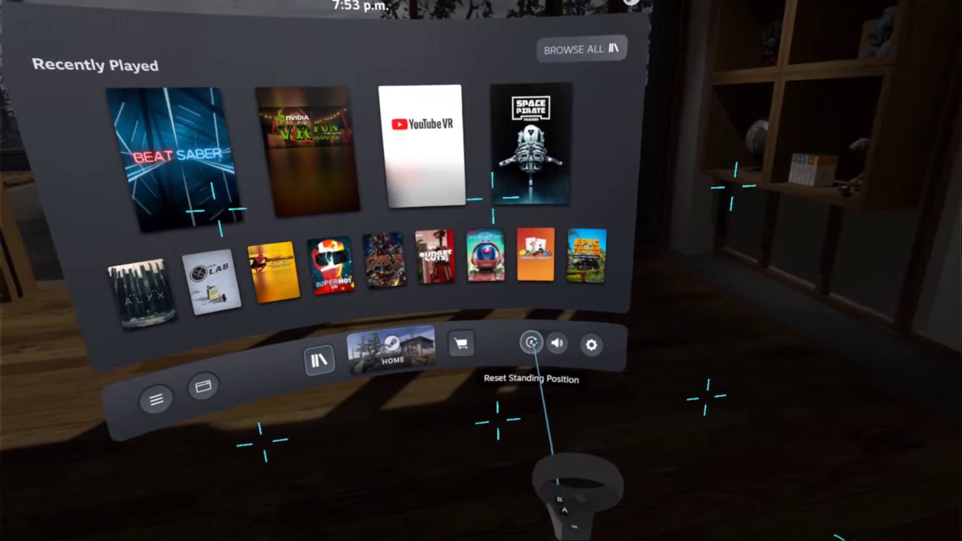
Step: Reset the standing position a second time to return the play space to its original spot
{"action": "left_click", "coordinate": [537, 340]}
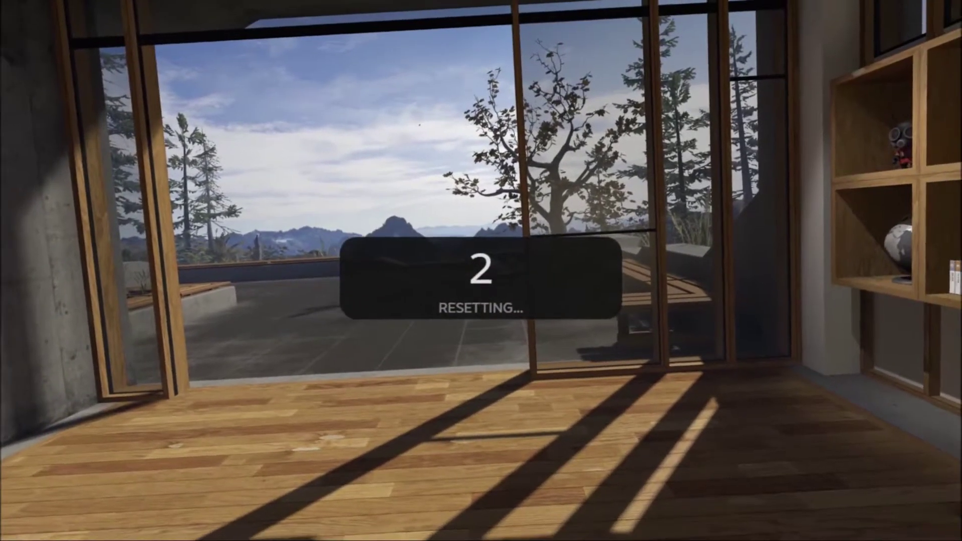